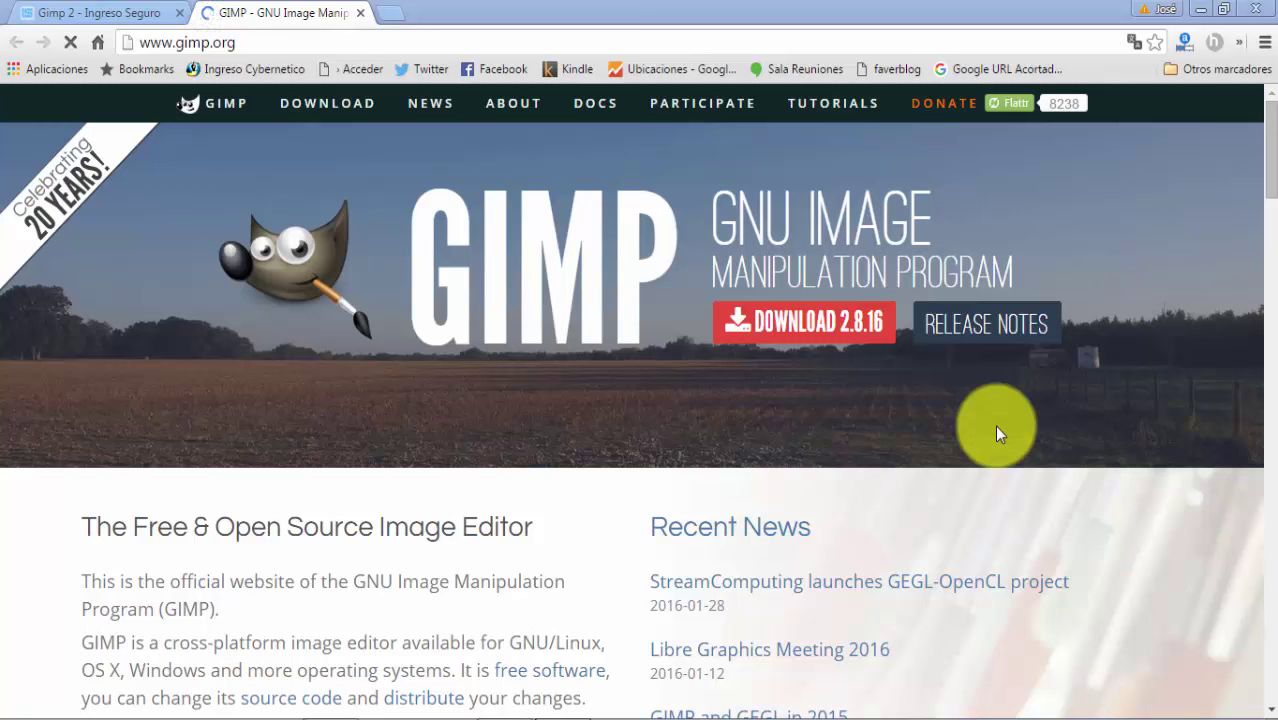
Scroll the gimp.org homepage to where GIMP 2.8.16 is offered for download
left_click_drag(1270, 135, 1229, 519)
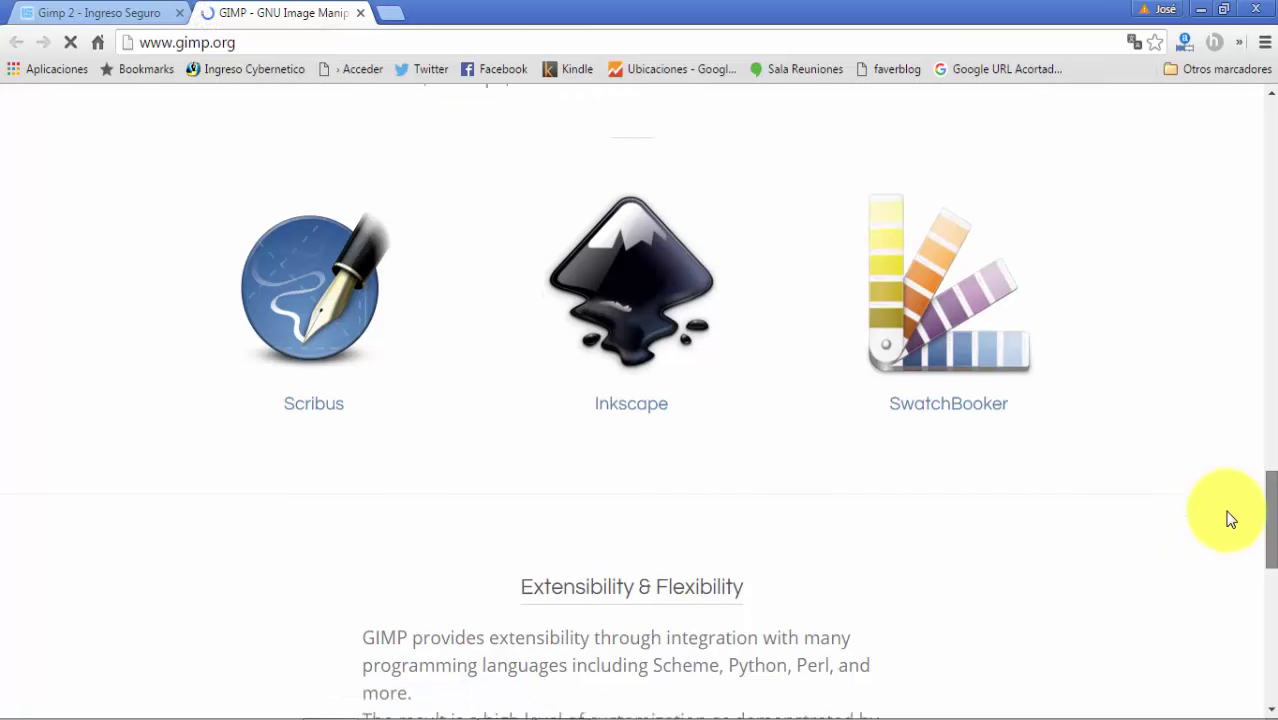
left_click_drag(1229, 519, 626, 369)
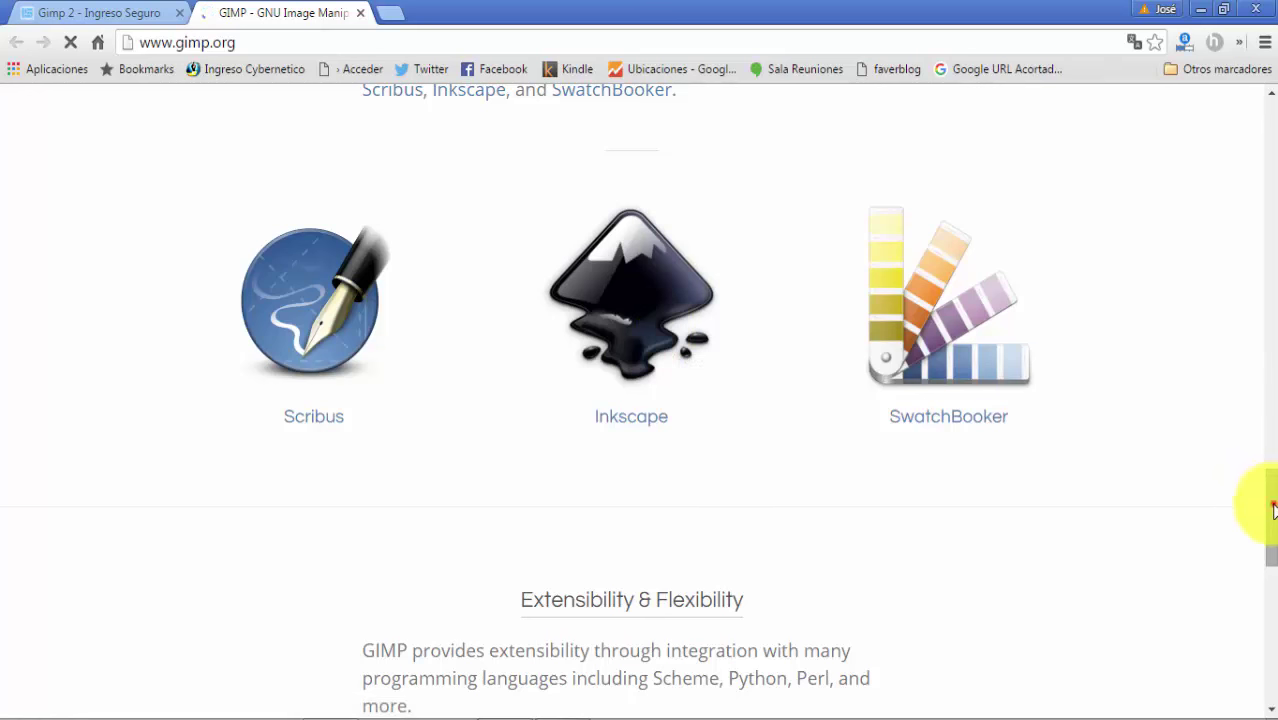
left_click_drag(1271, 508, 1274, 471)
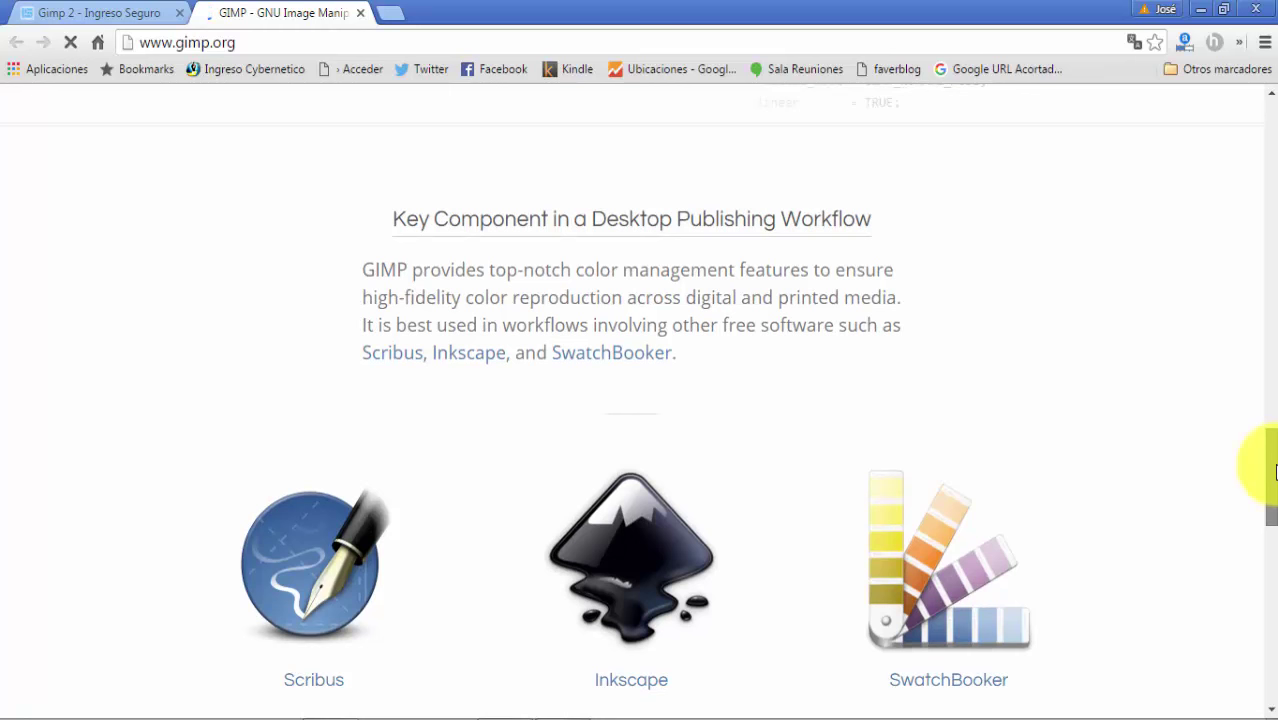
left_click_drag(1274, 471, 1274, 512)
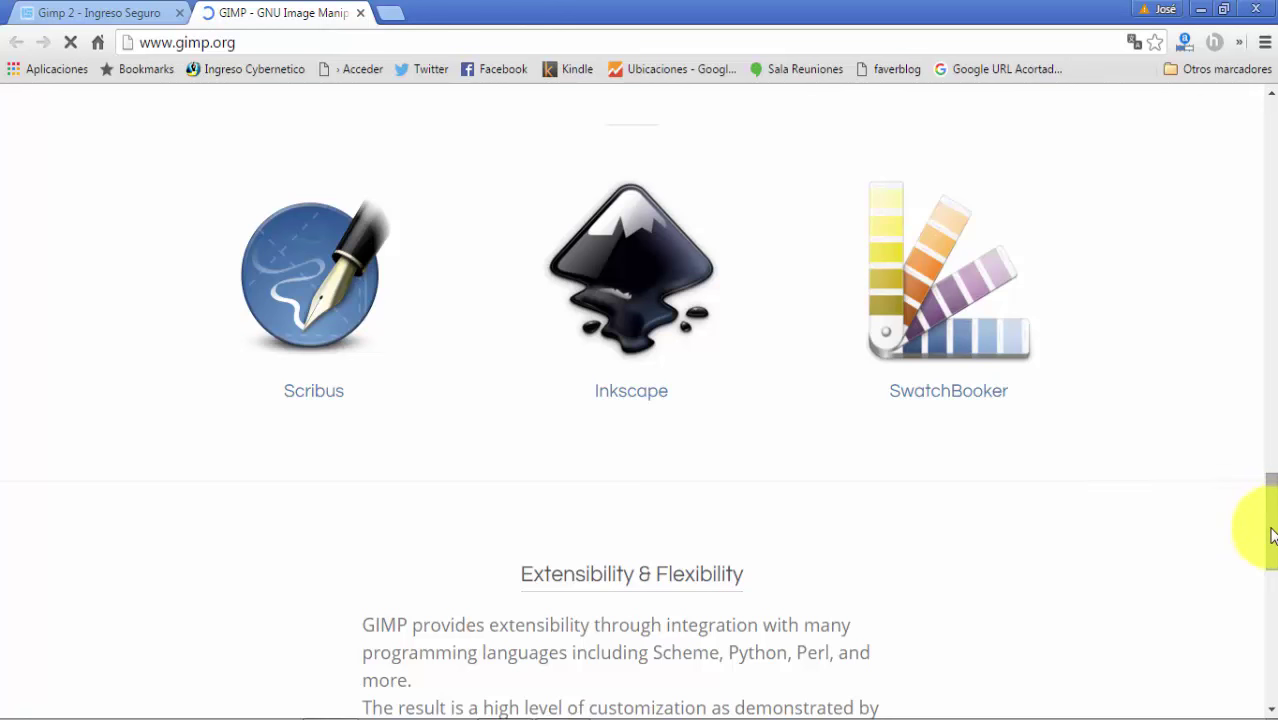
left_click_drag(1271, 535, 1265, 155)
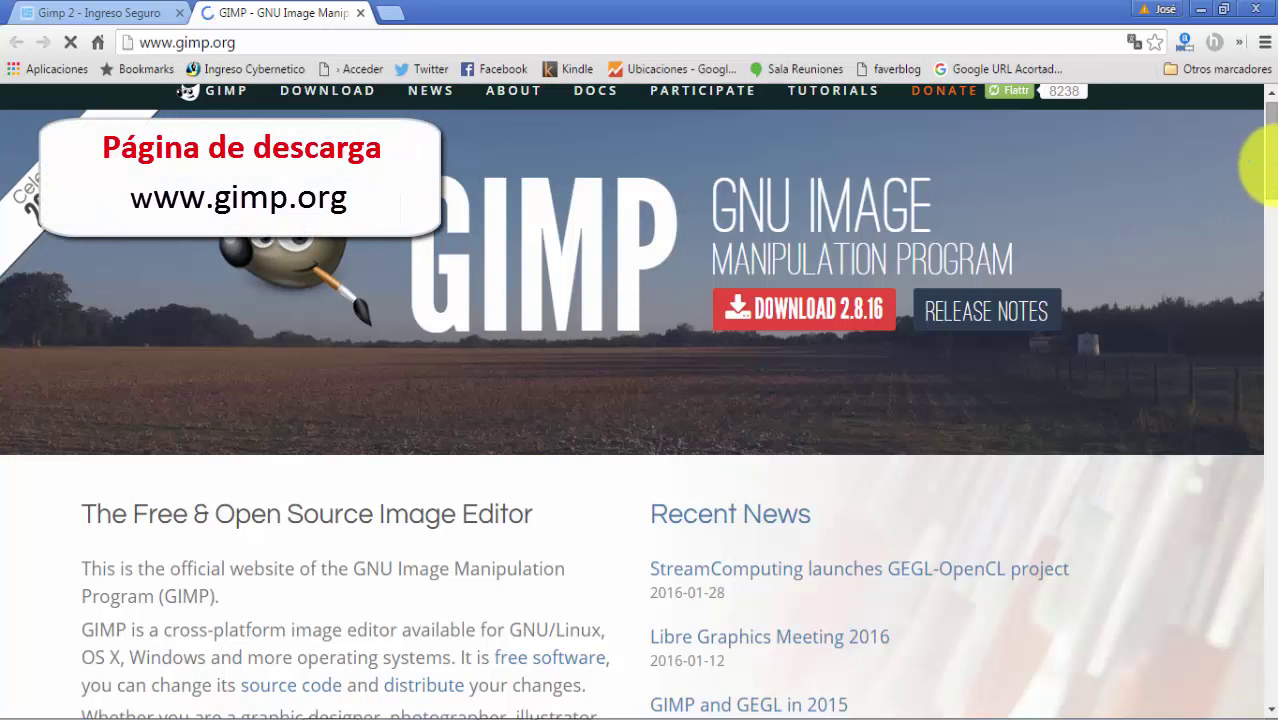
Go to the DOWNLOAD 2.8.16 page and scroll to the GIMP for Windows section
scroll(1272, 170, "up", 1)
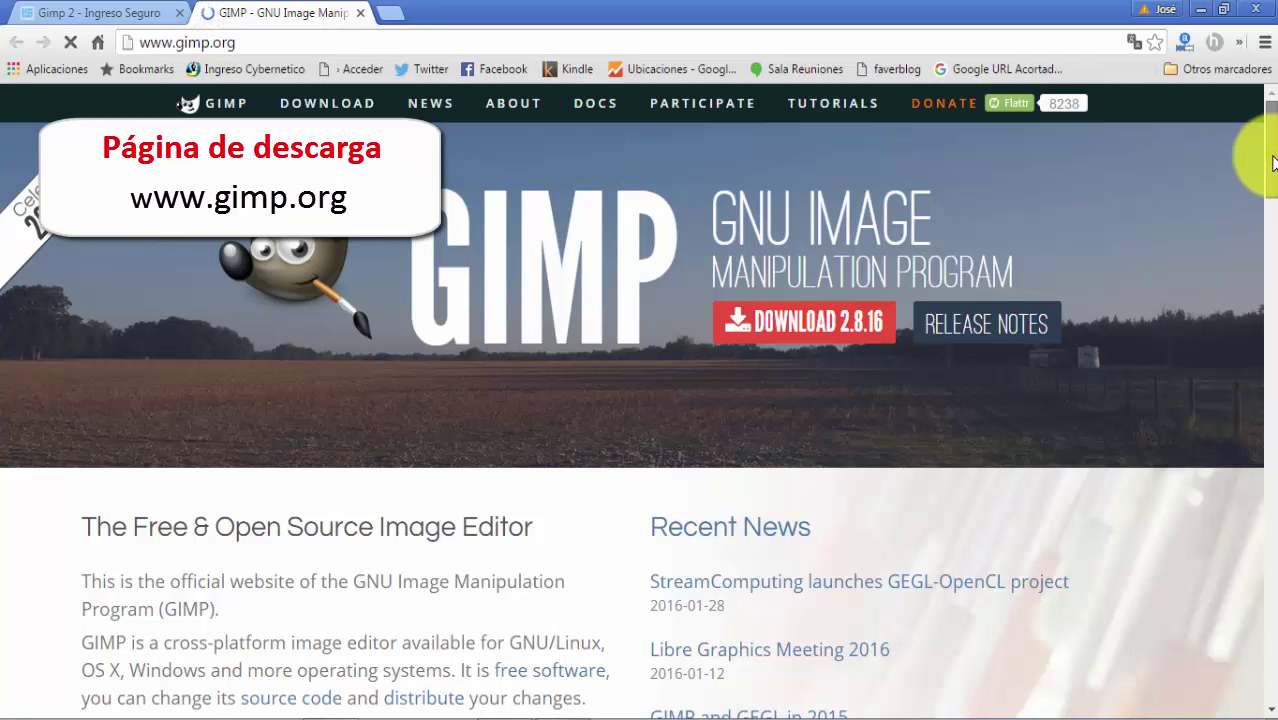
left_click_drag(1271, 165, 1271, 182)
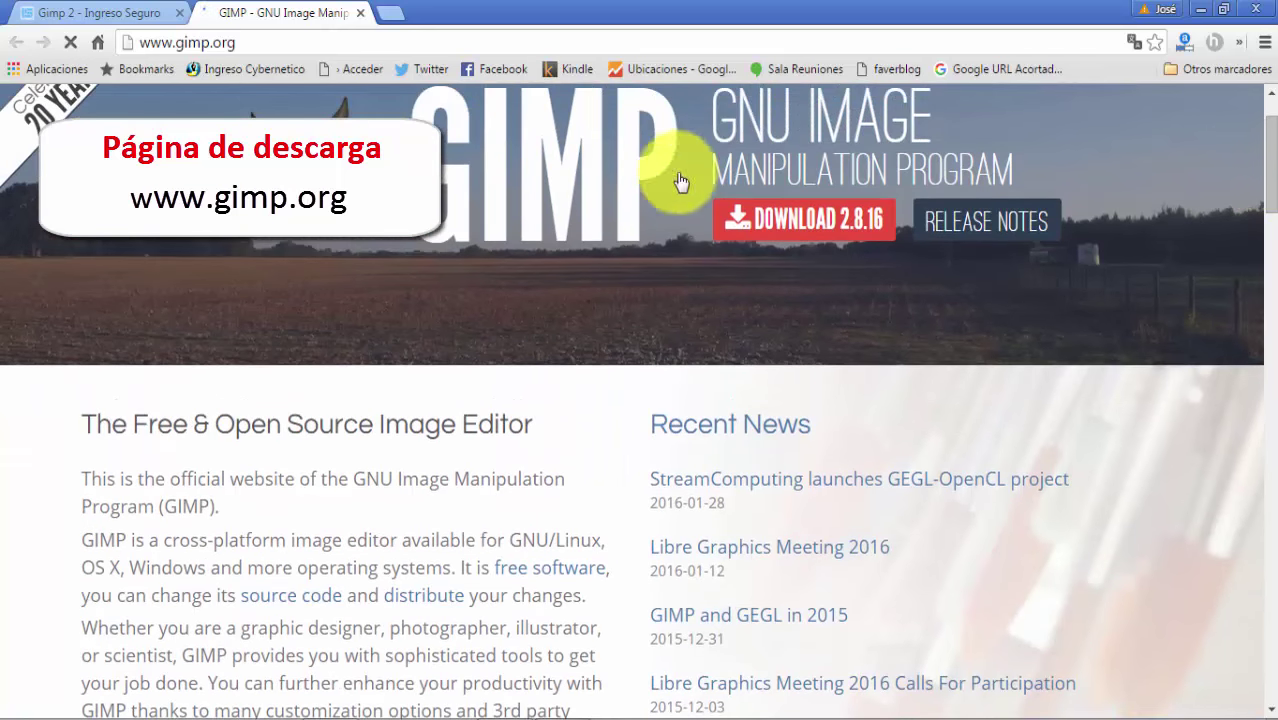
left_click(807, 219)
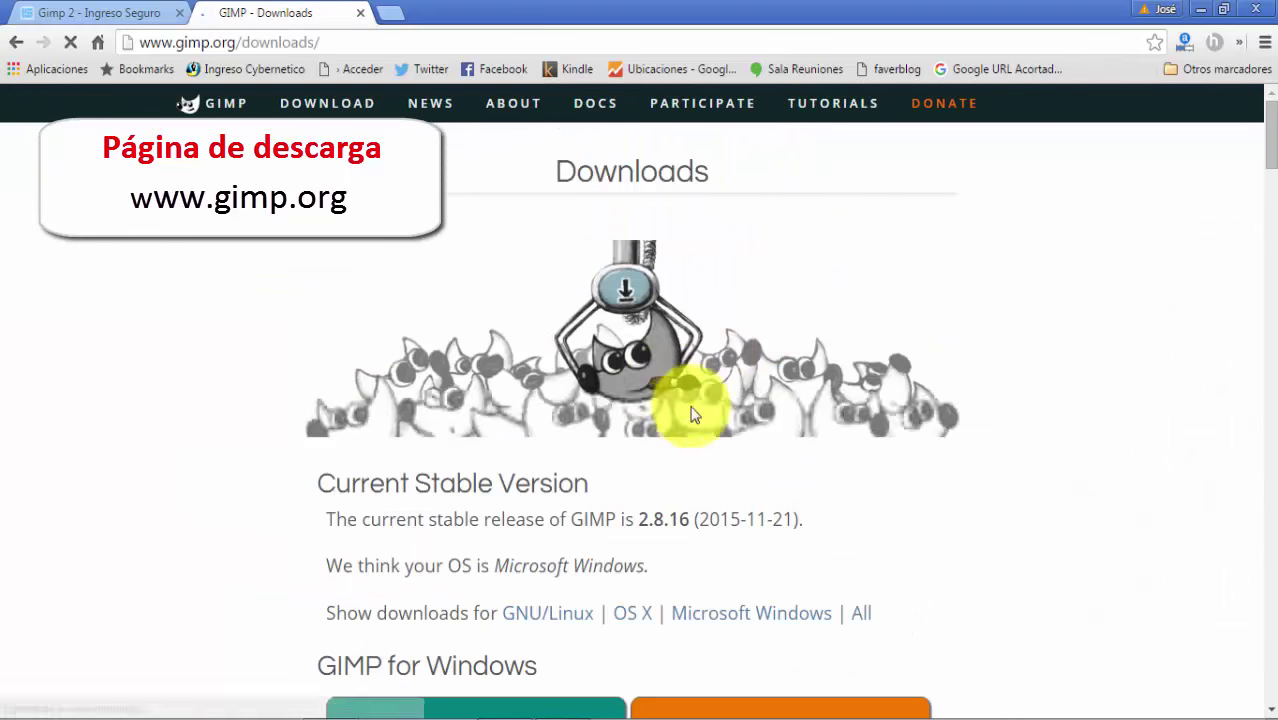
left_click_drag(1270, 128, 1274, 180)
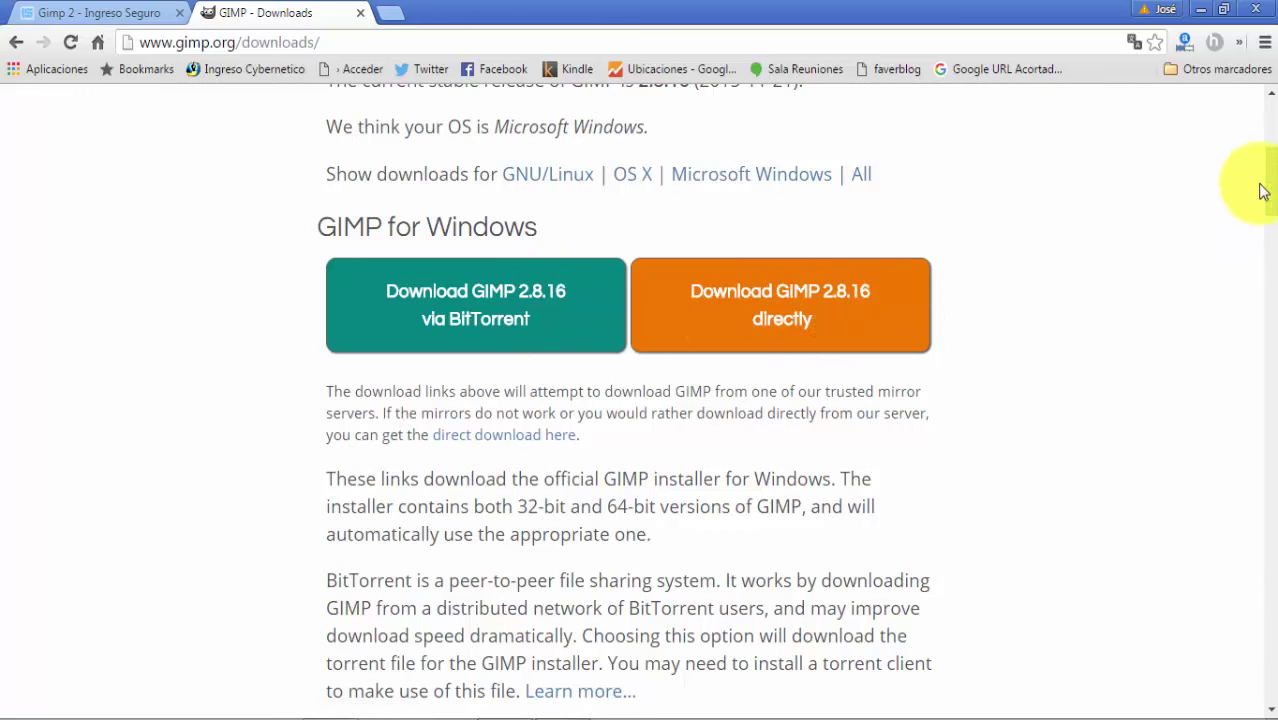
mouse_move(1266, 190)
left_mouse_down()
mouse_move(1274, 433)
mouse_move(1266, 184)
left_mouse_up()
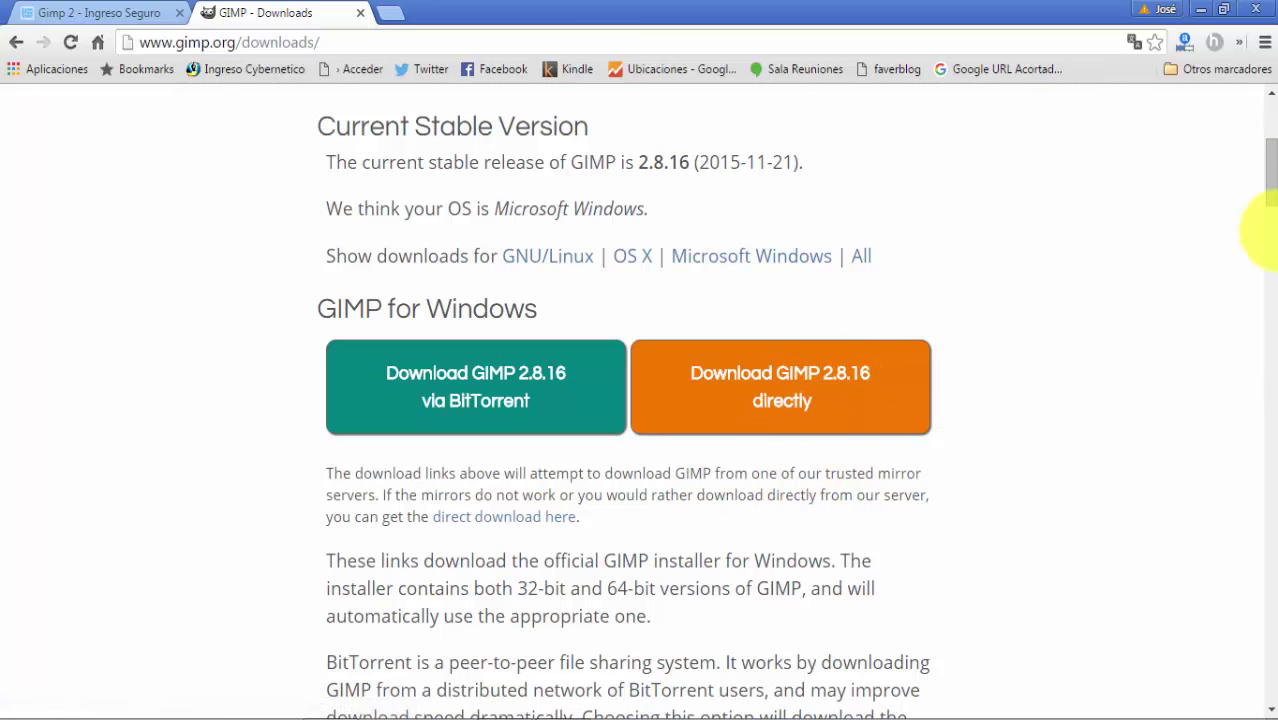
Cancel the duplicate direct download gimp-2.8.16-setup (1).exe and open Windows Explorer
left_click(815, 392)
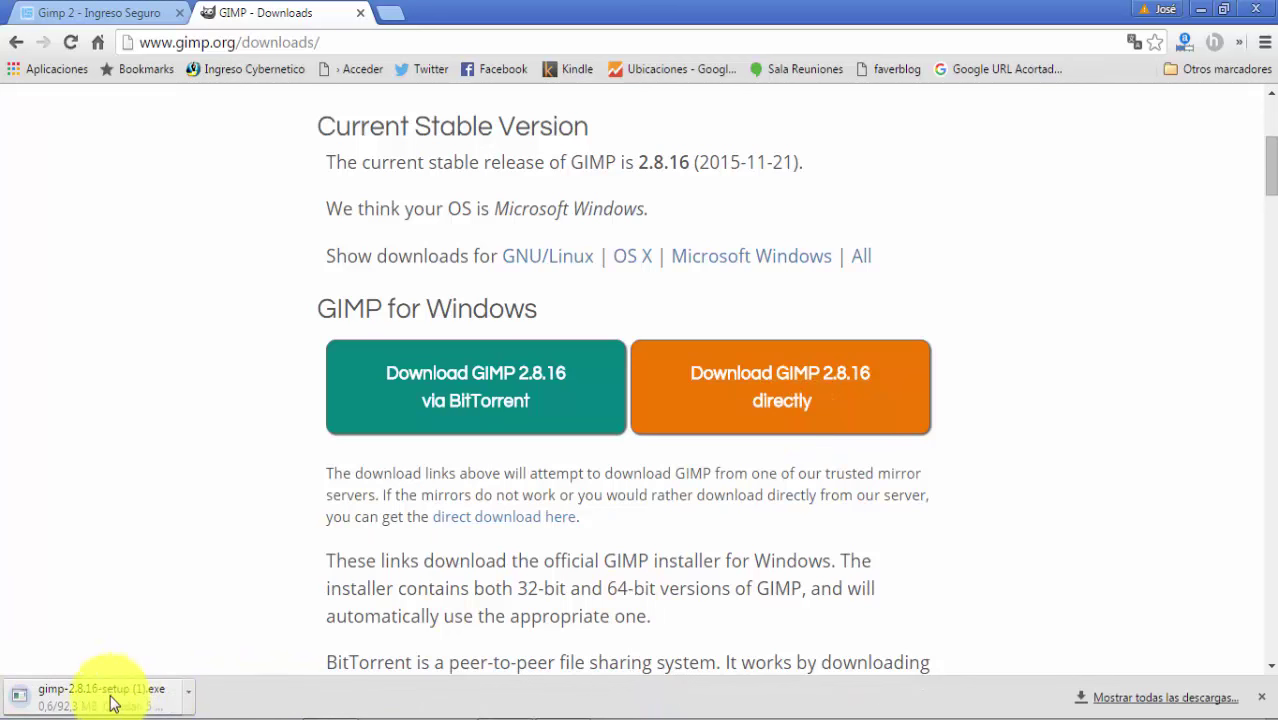
left_click(113, 697)
left_click(186, 700)
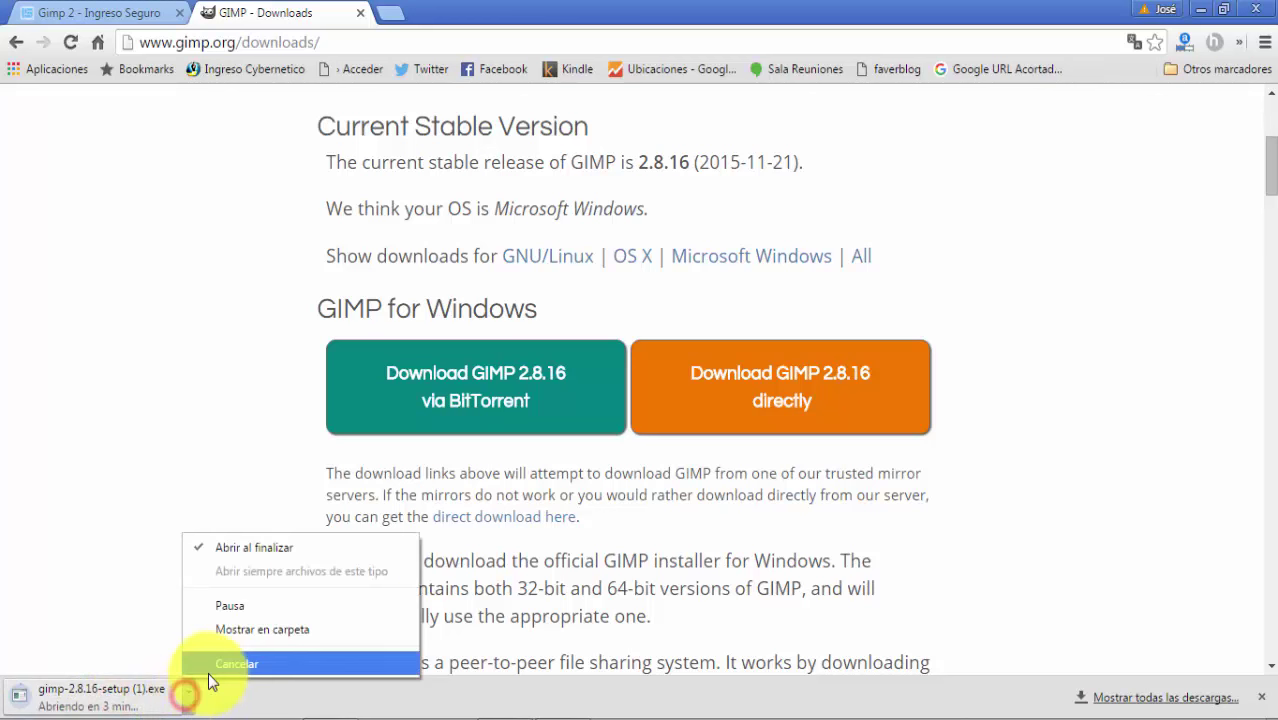
left_click(238, 663)
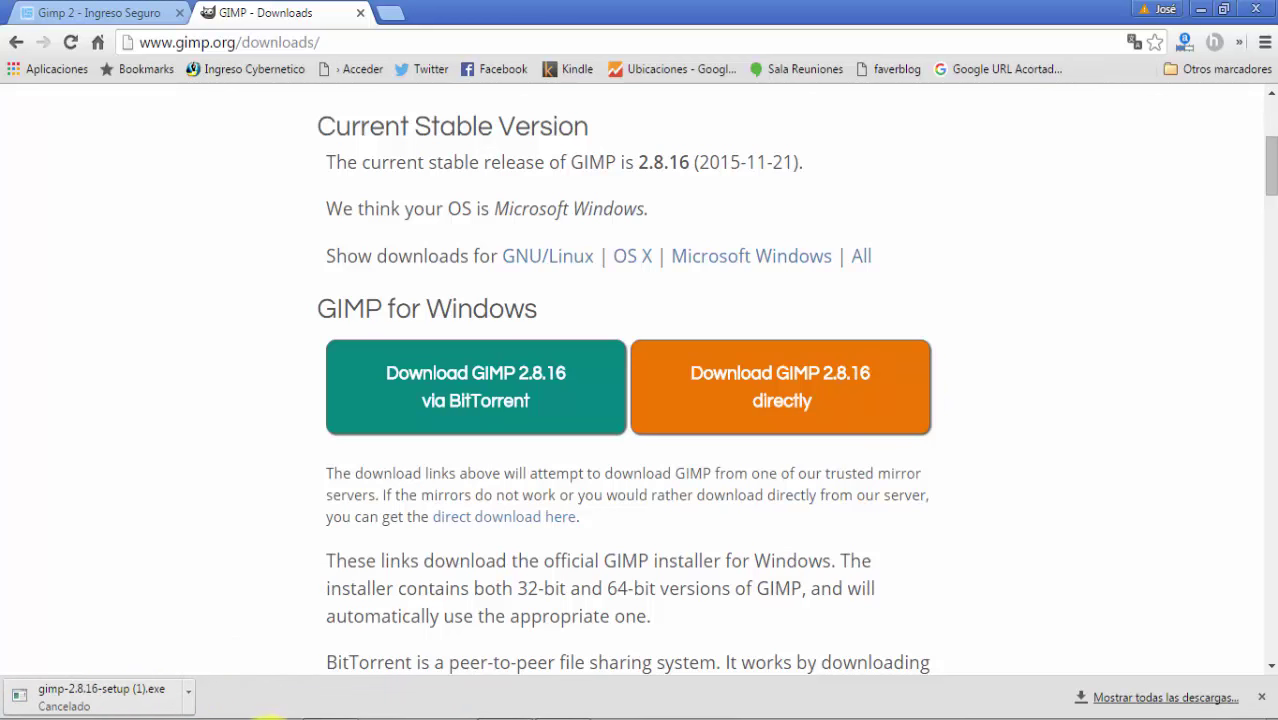
left_click(251, 712)
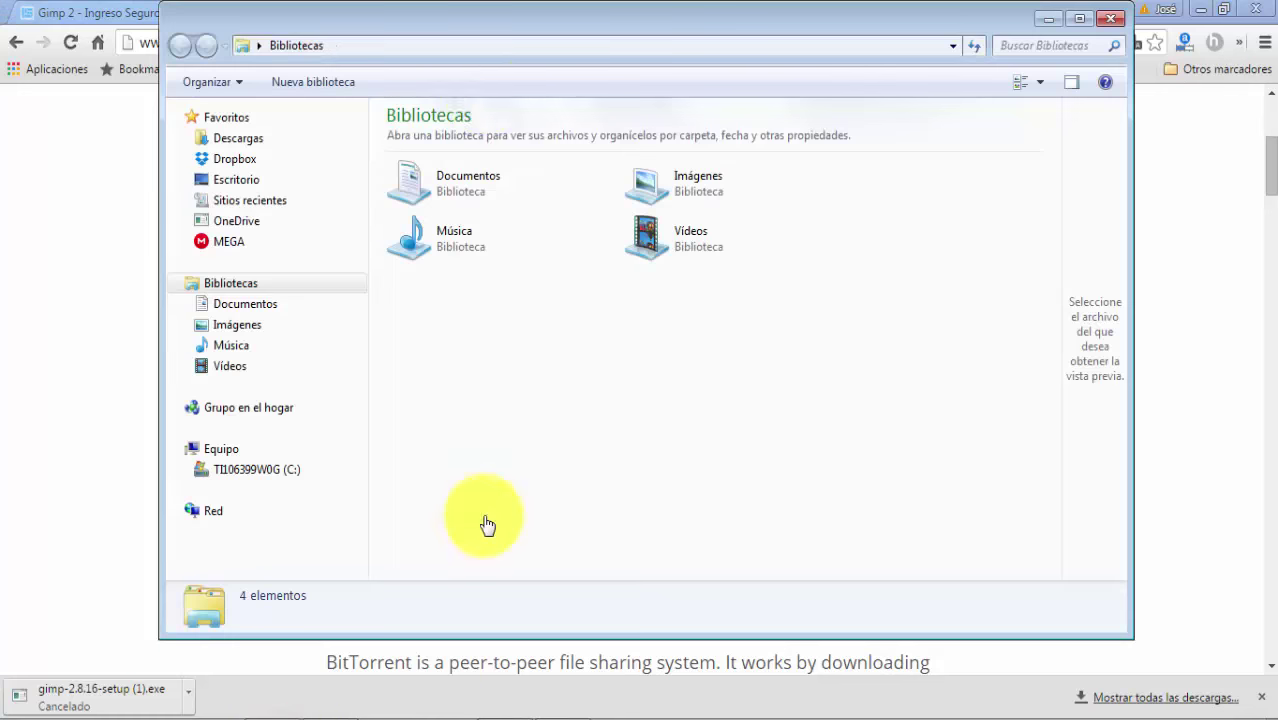
Run gimp-2.8.16-setup from the Descargas folder
left_click(265, 138)
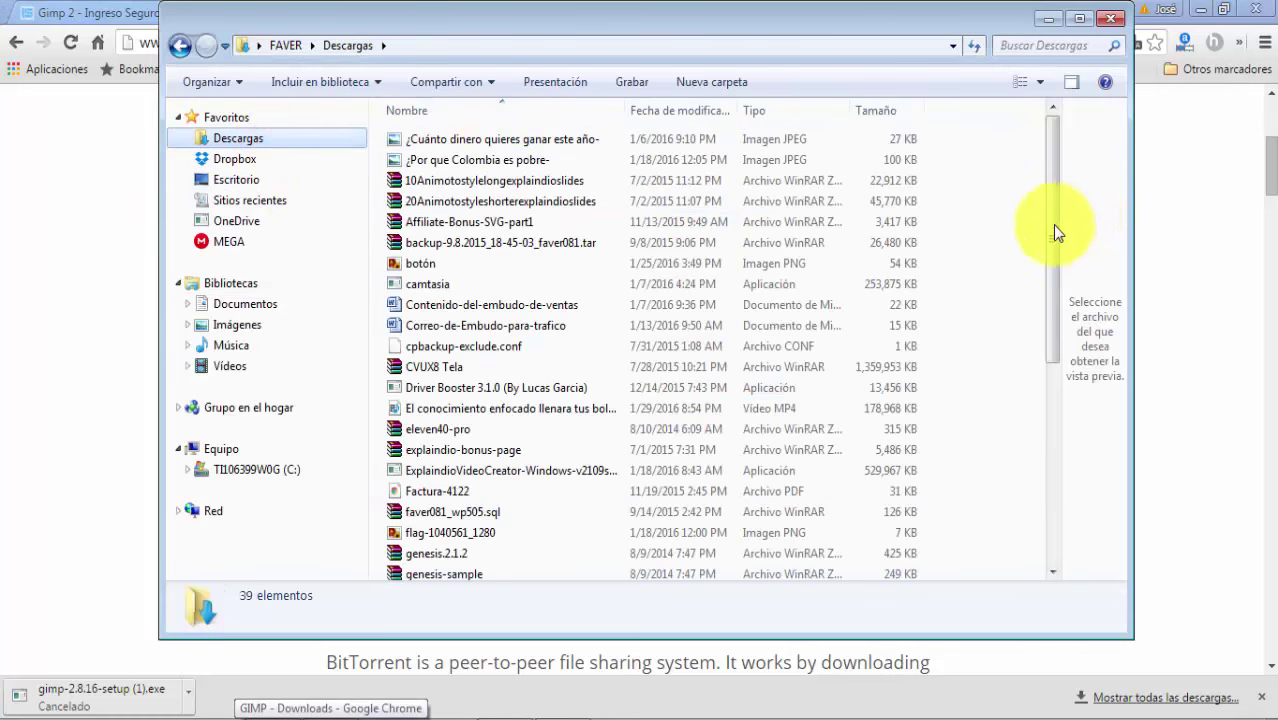
left_click_drag(1055, 232, 1045, 393)
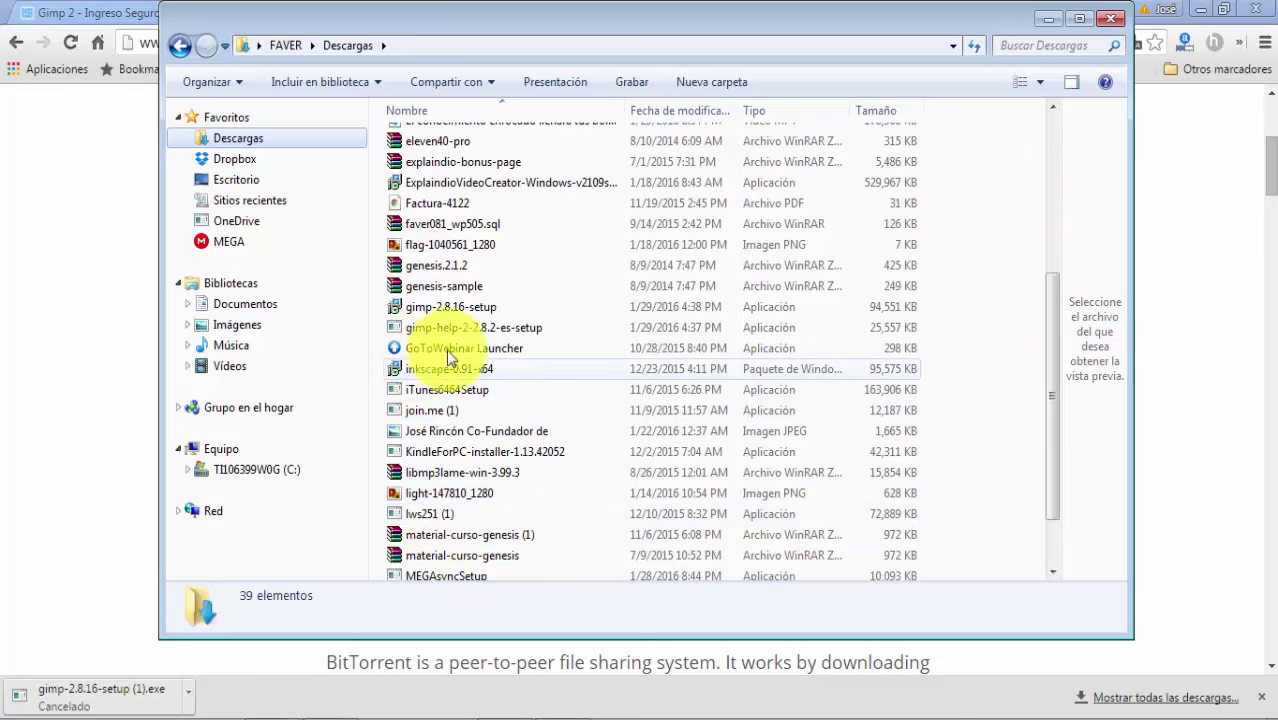
double_click(464, 310)
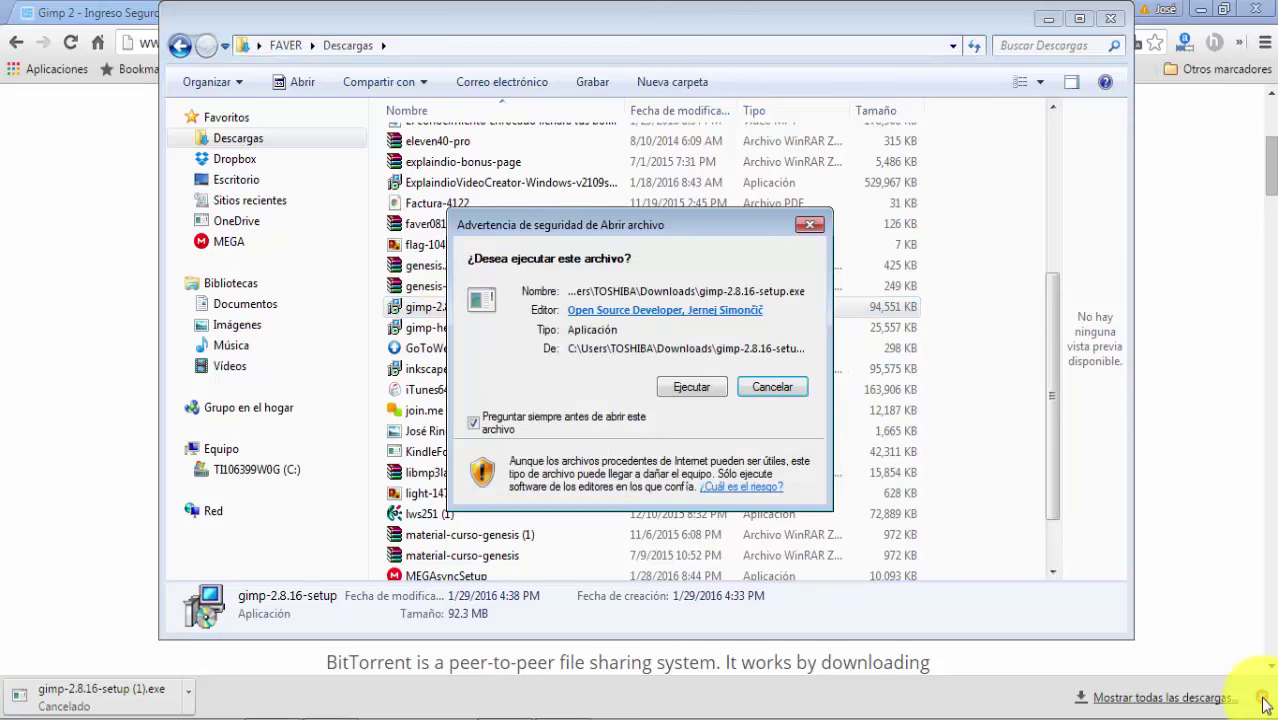
Install GIMP with Español as the setup language, then minimize the Descargas window
left_click(698, 388)
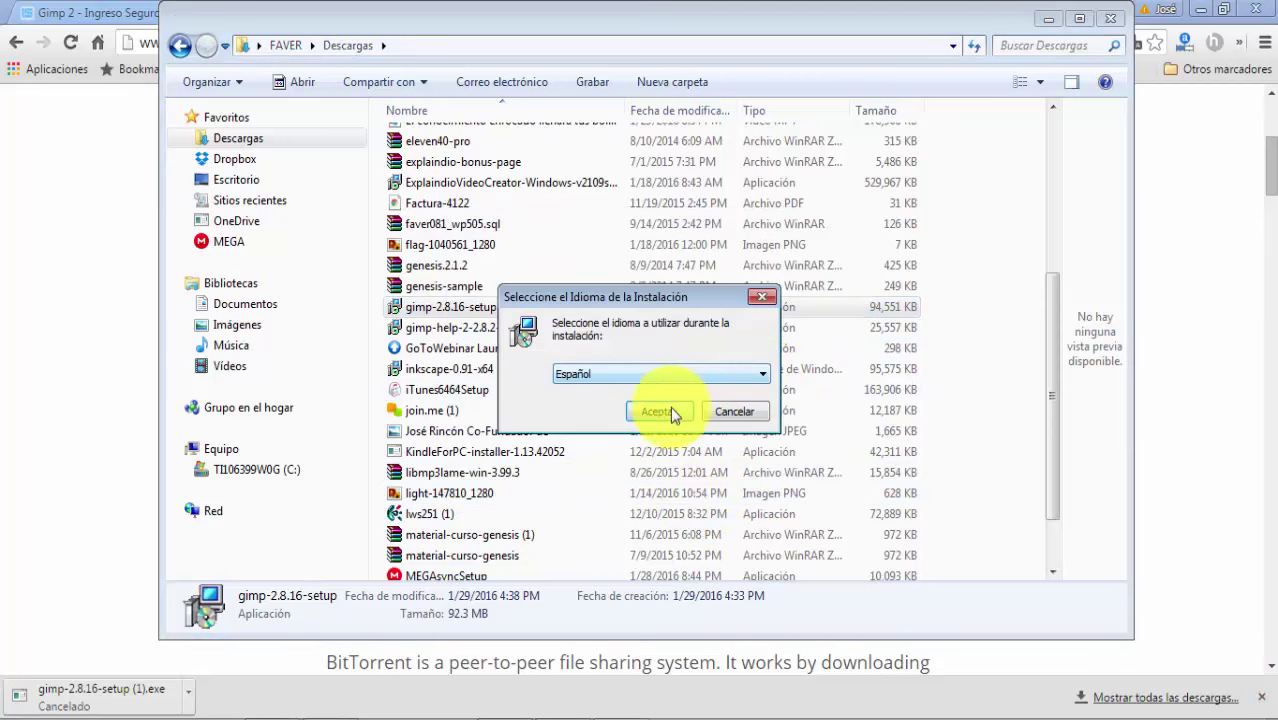
left_click(678, 420)
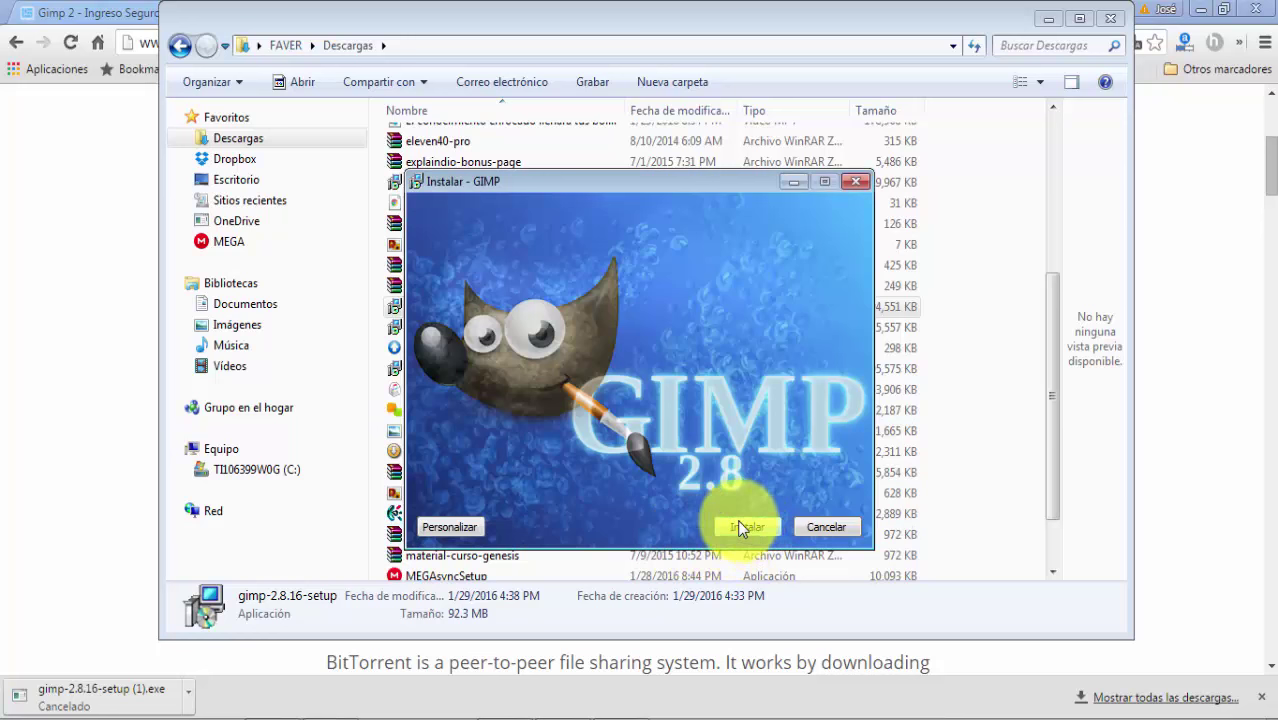
left_click(731, 524)
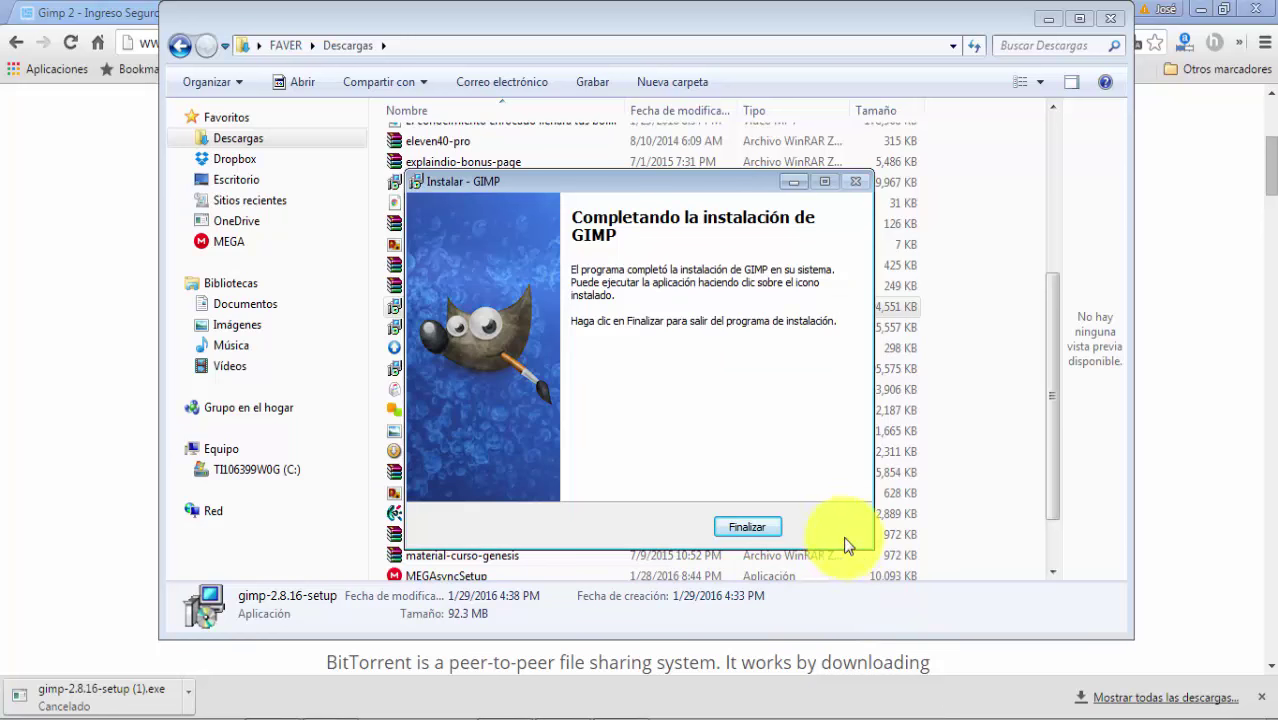
left_click(762, 530)
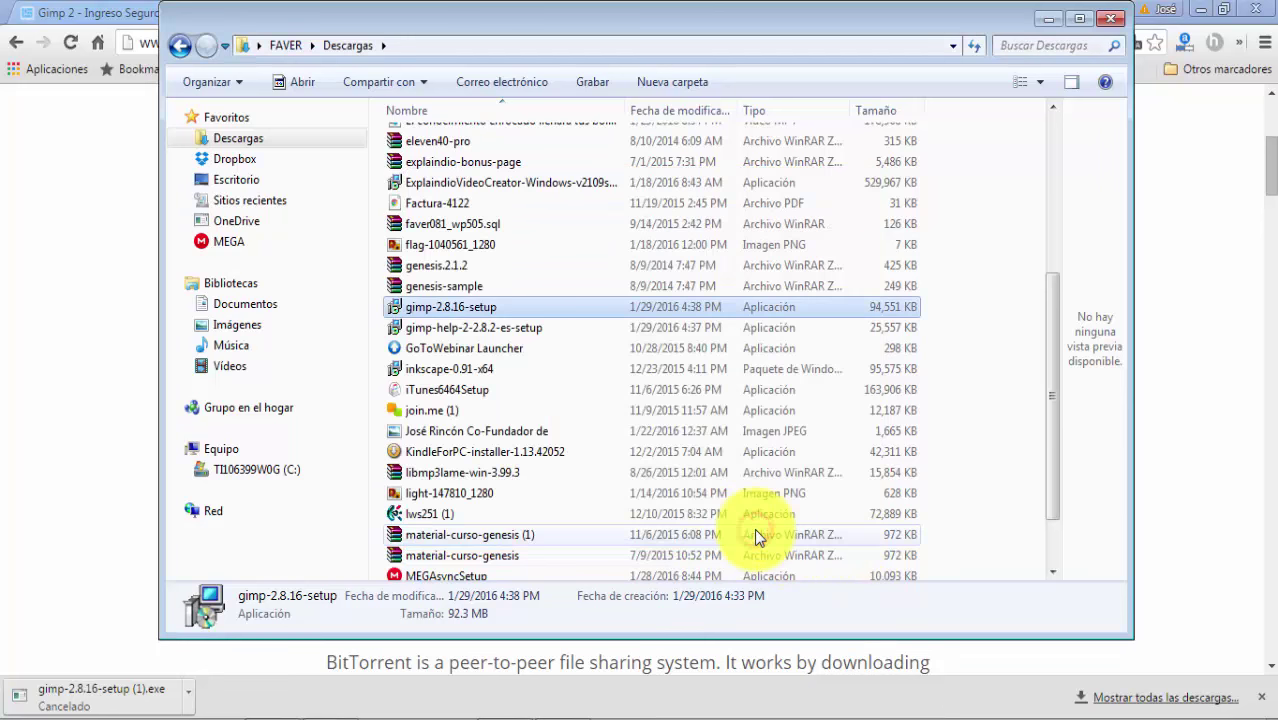
left_click(1051, 20)
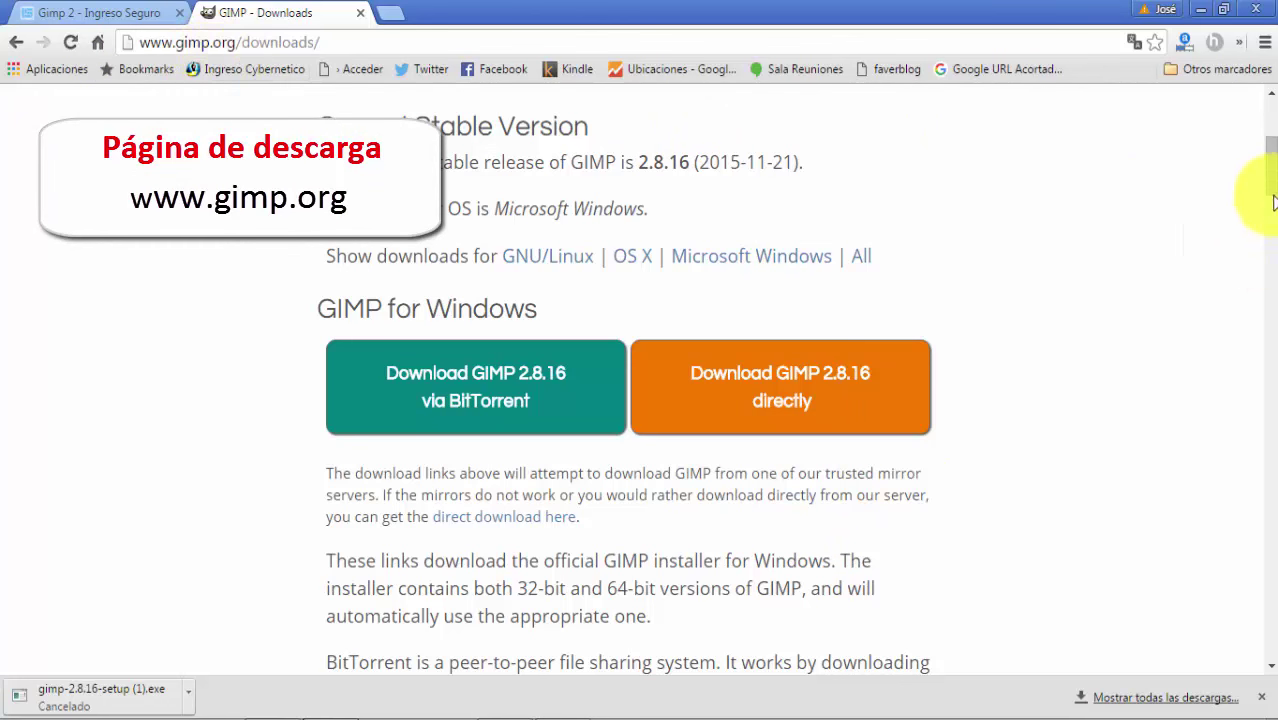
mouse_move(1270, 188)
left_mouse_down()
mouse_move(1264, 135)
mouse_move(1266, 191)
left_mouse_up()
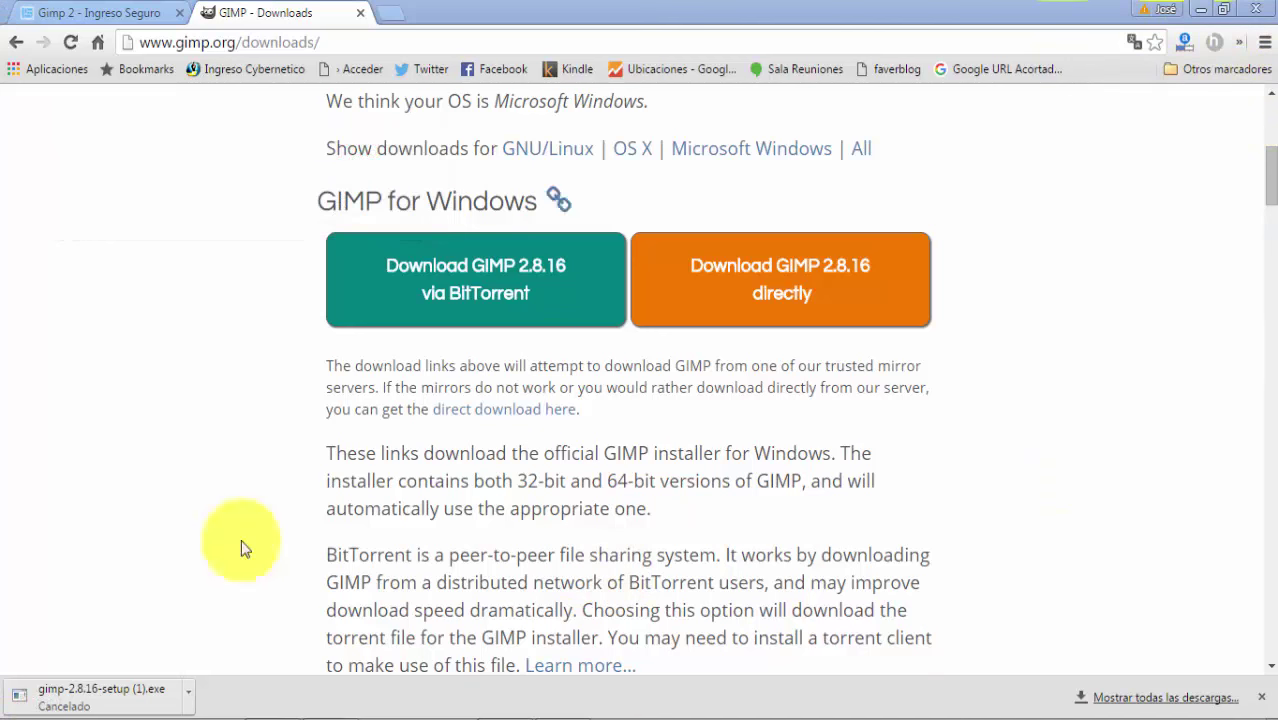
Minimize Chrome and start GIMP 2 from the Start menu
left_click(20, 712)
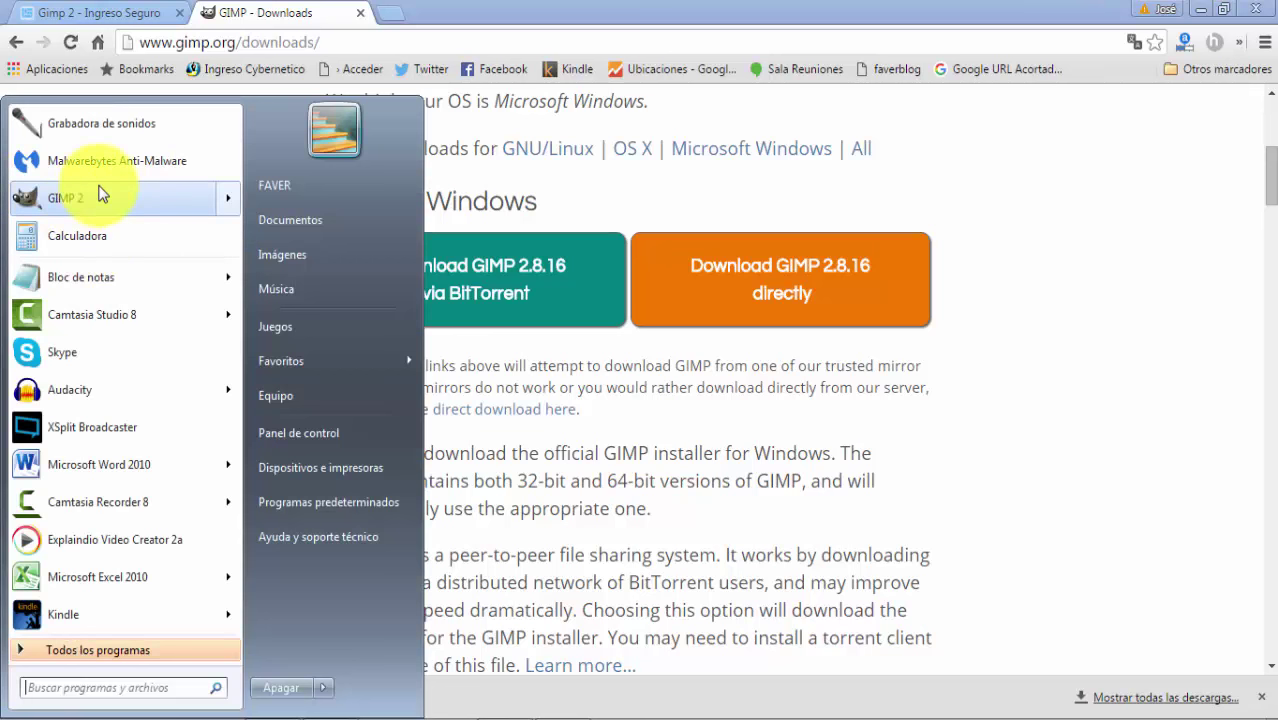
mouse_move(120, 205)
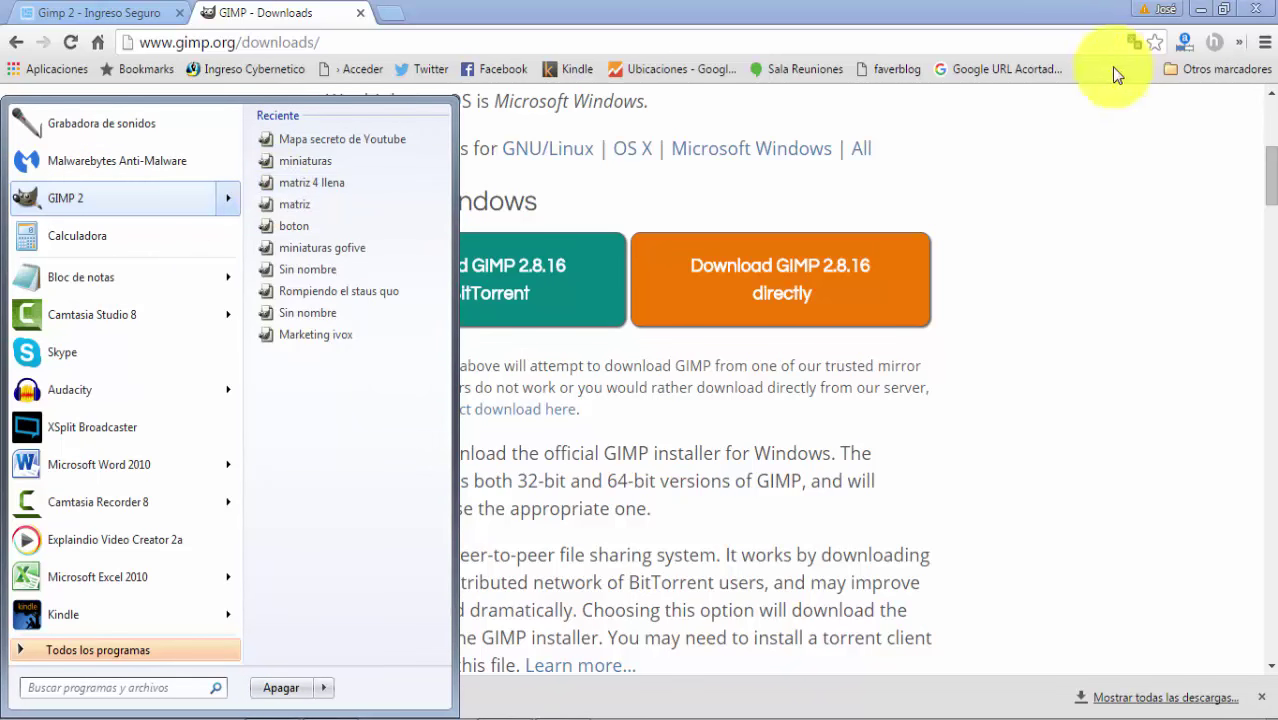
left_click(1200, 9)
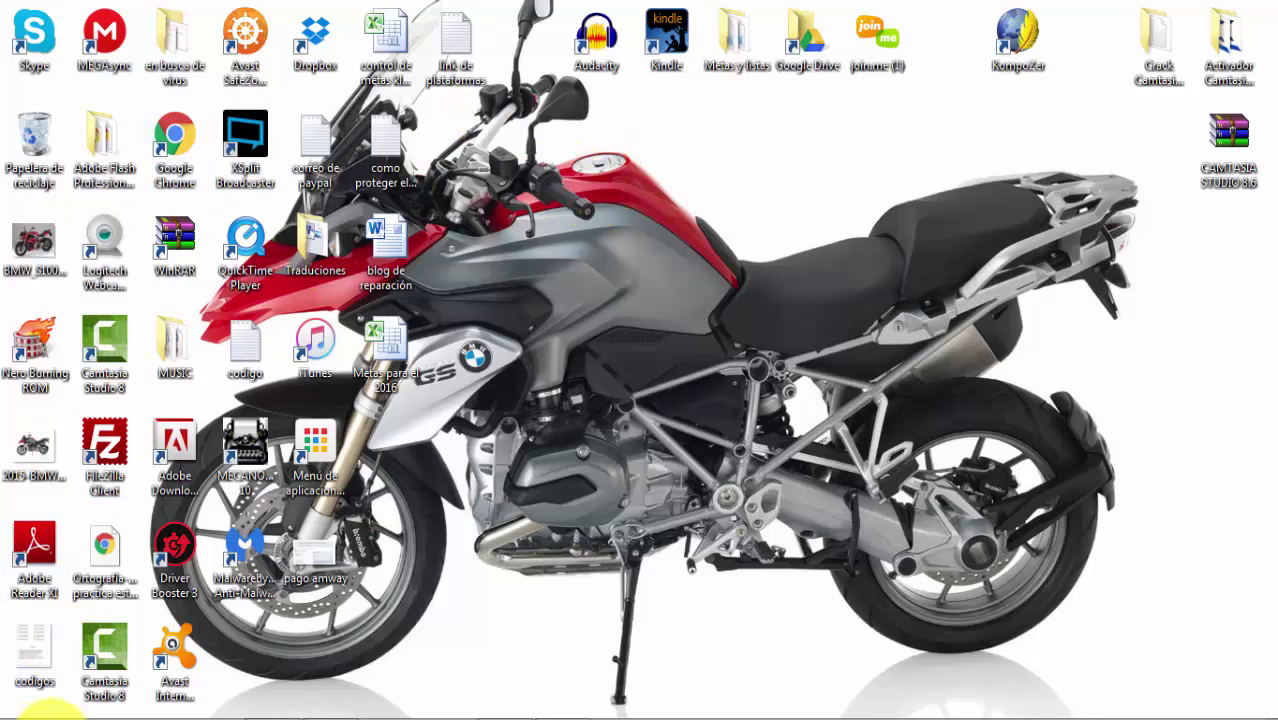
left_click(40, 712)
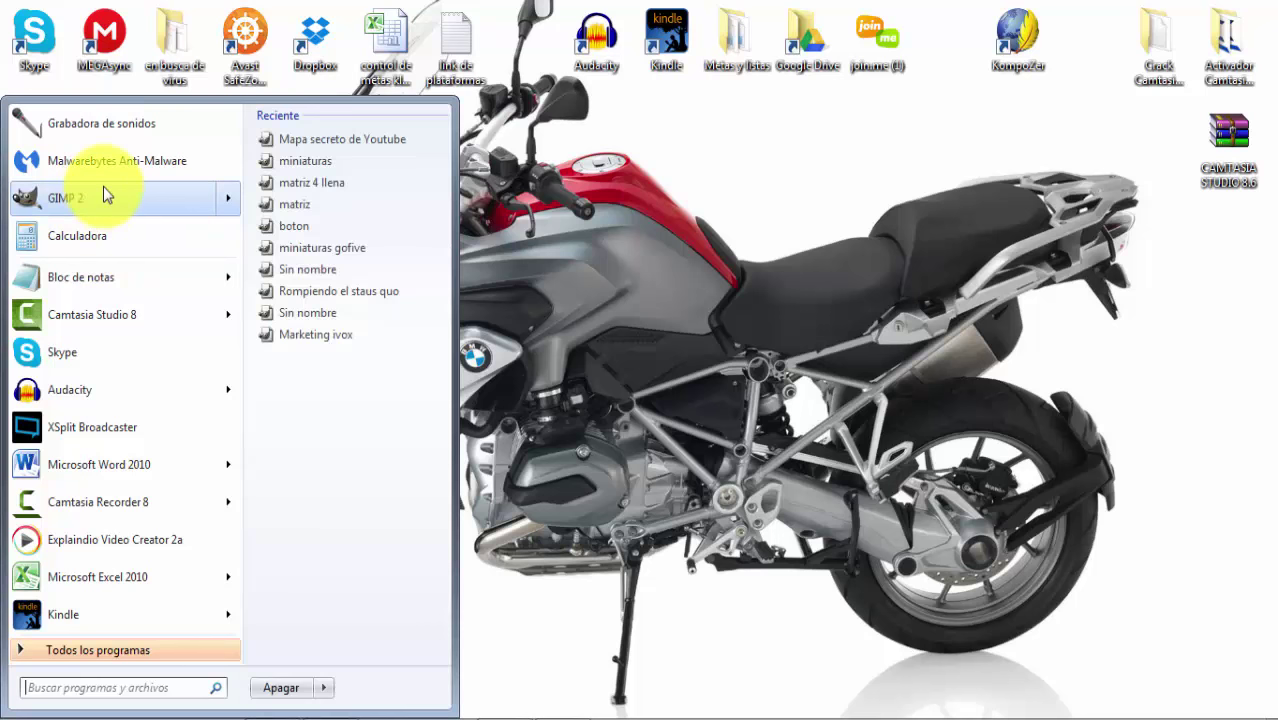
left_click(104, 190)
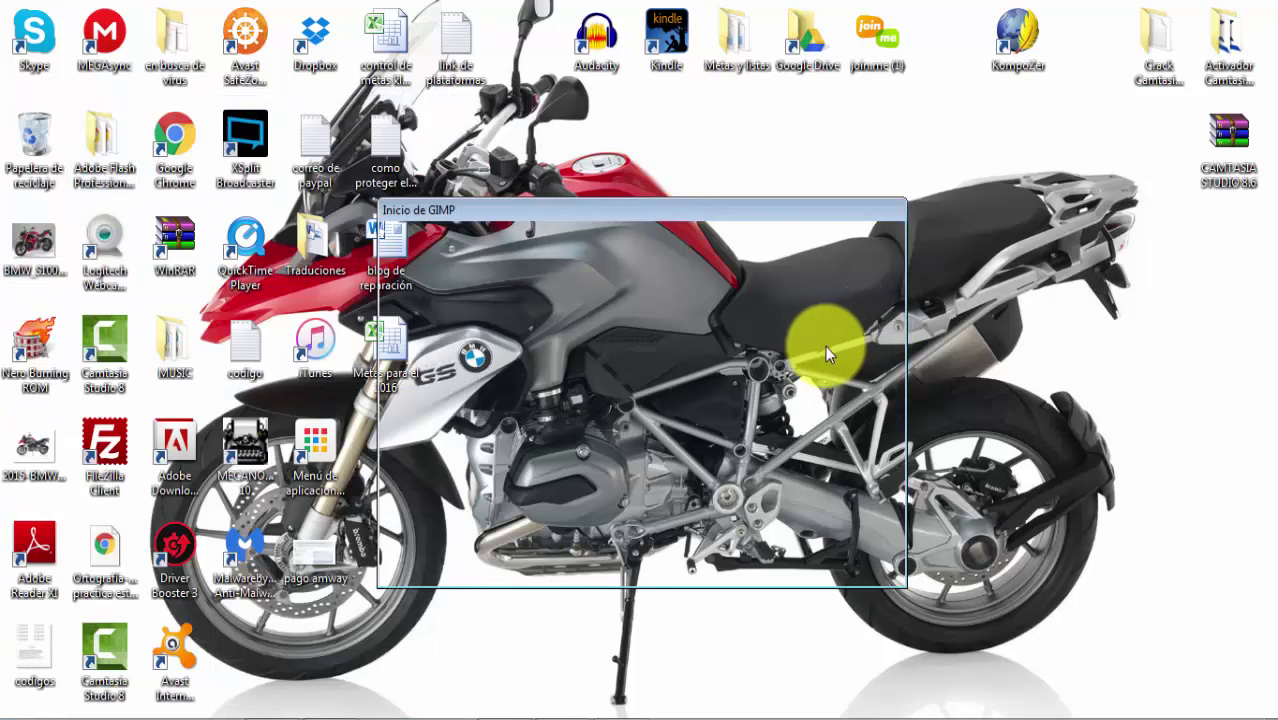